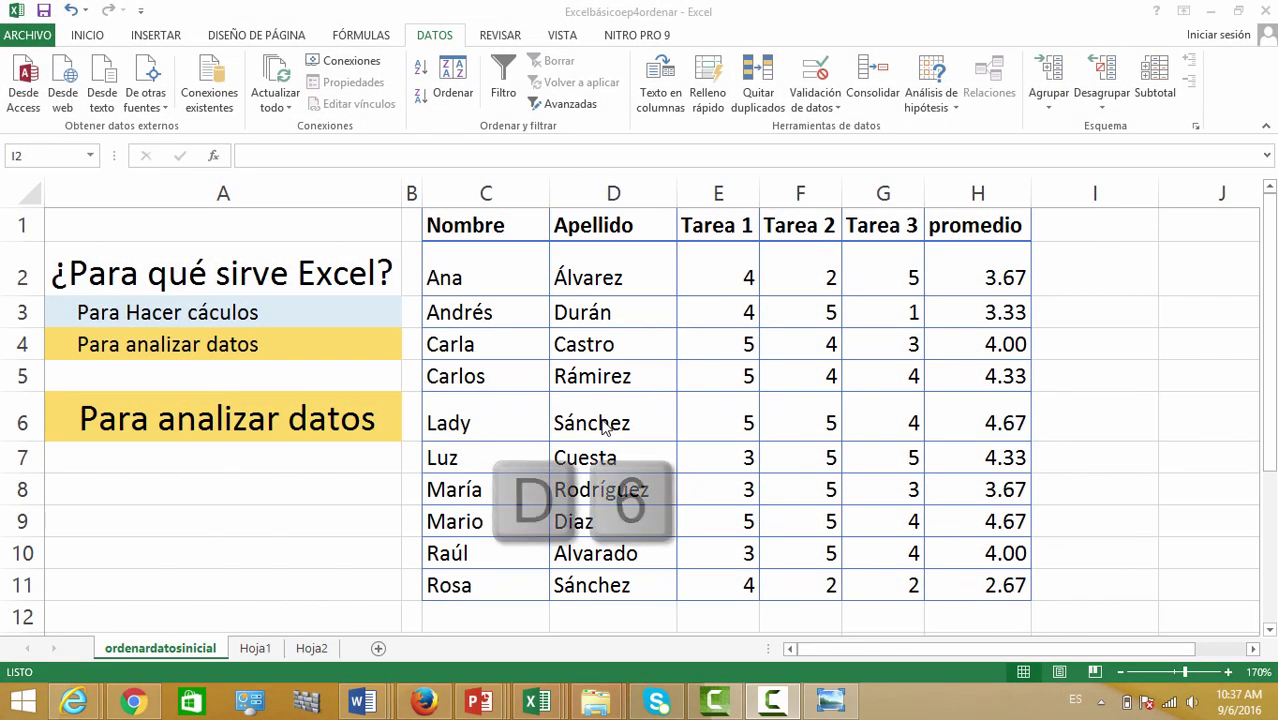
- Select surname cell D6 and open the Ordenar y filtrar menu on INICIO
click(601, 422)
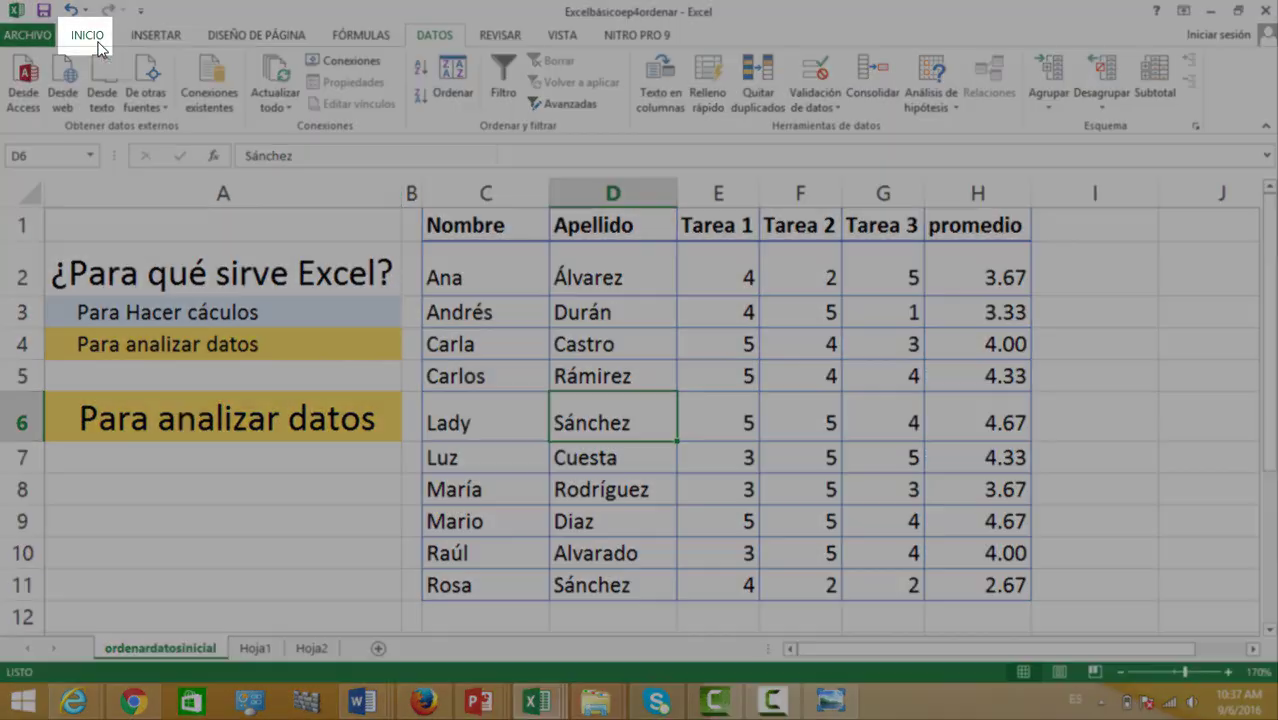
click(97, 44)
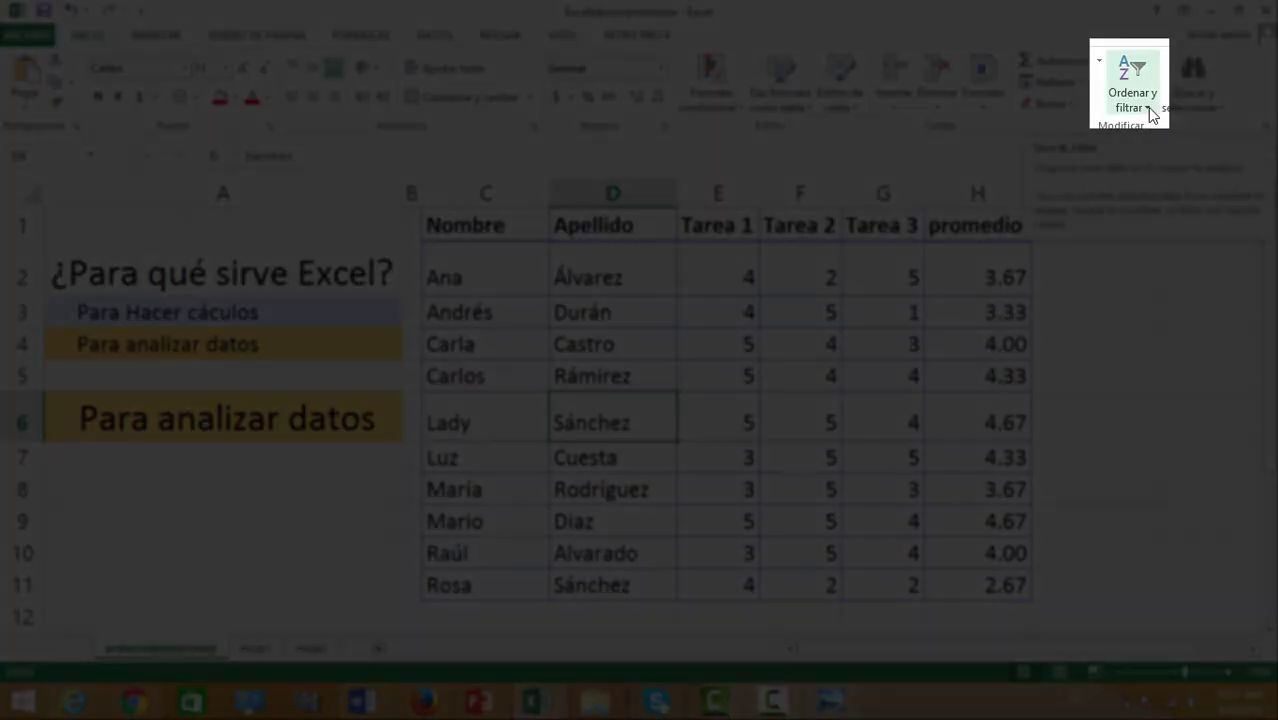
click(1150, 113)
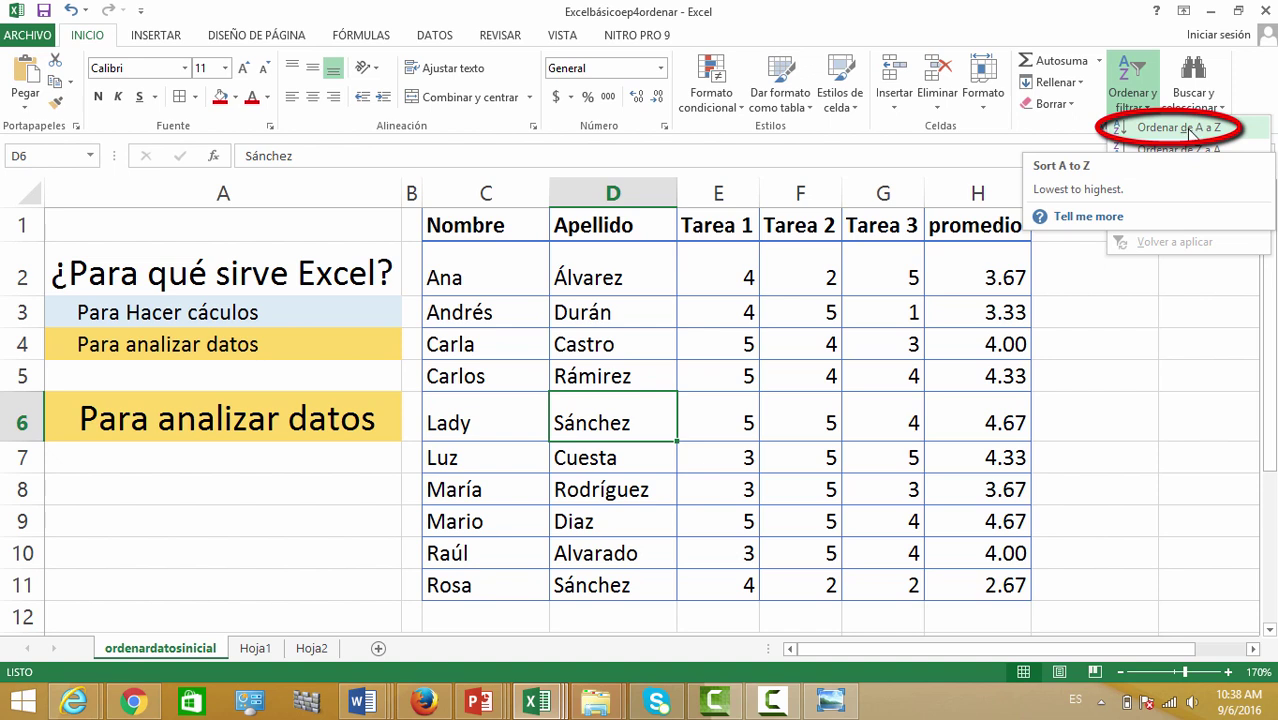
- Sort the student rows A to Z by Apellido
click(1189, 130)
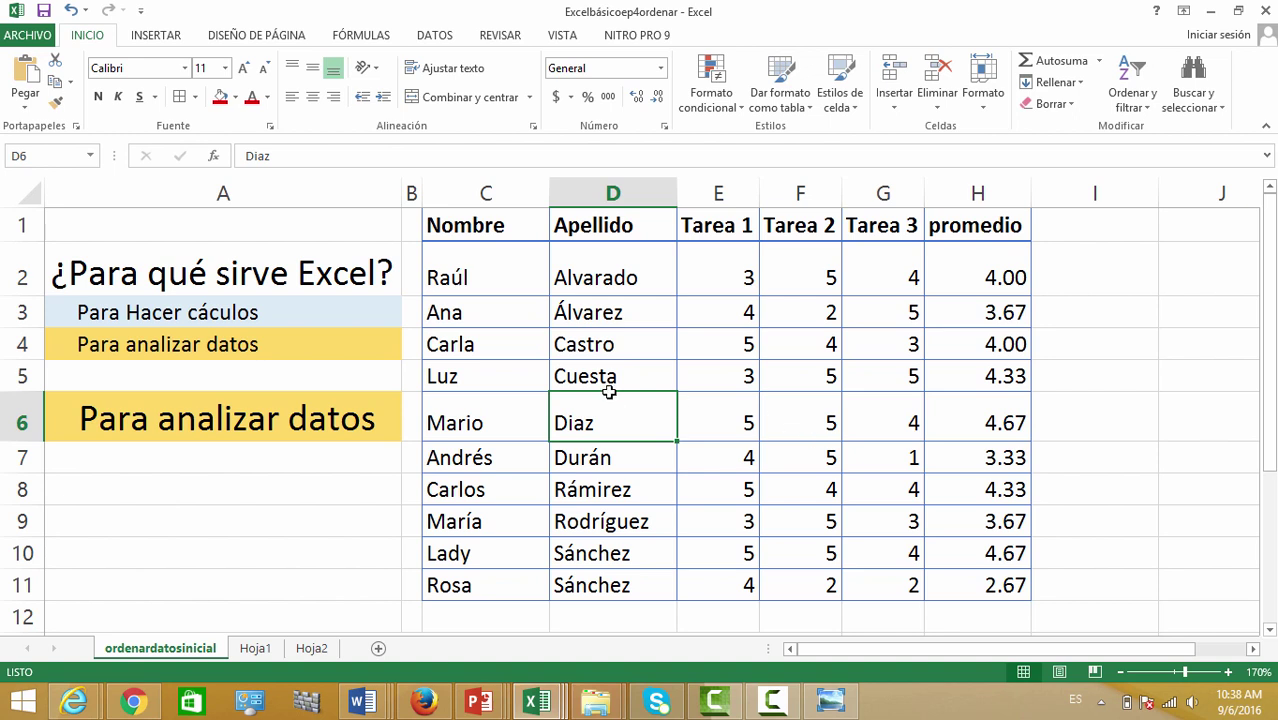
drag(455, 410, 997, 432)
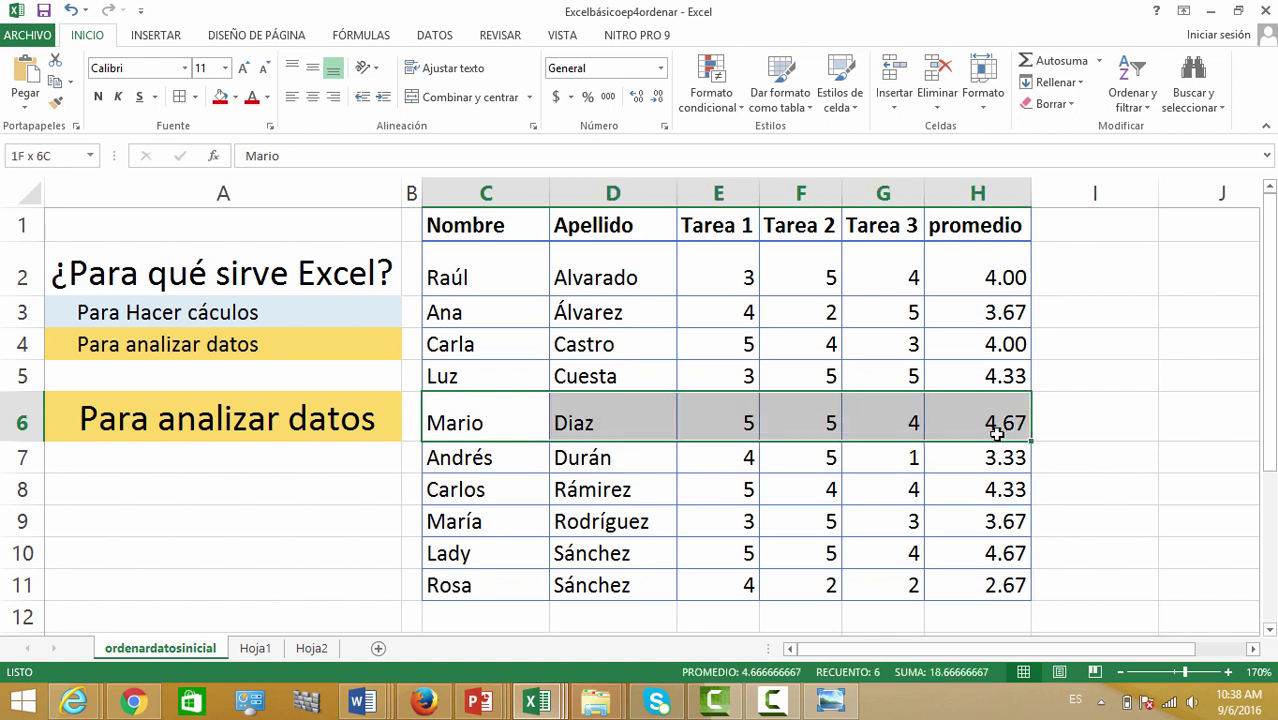
click(228, 105)
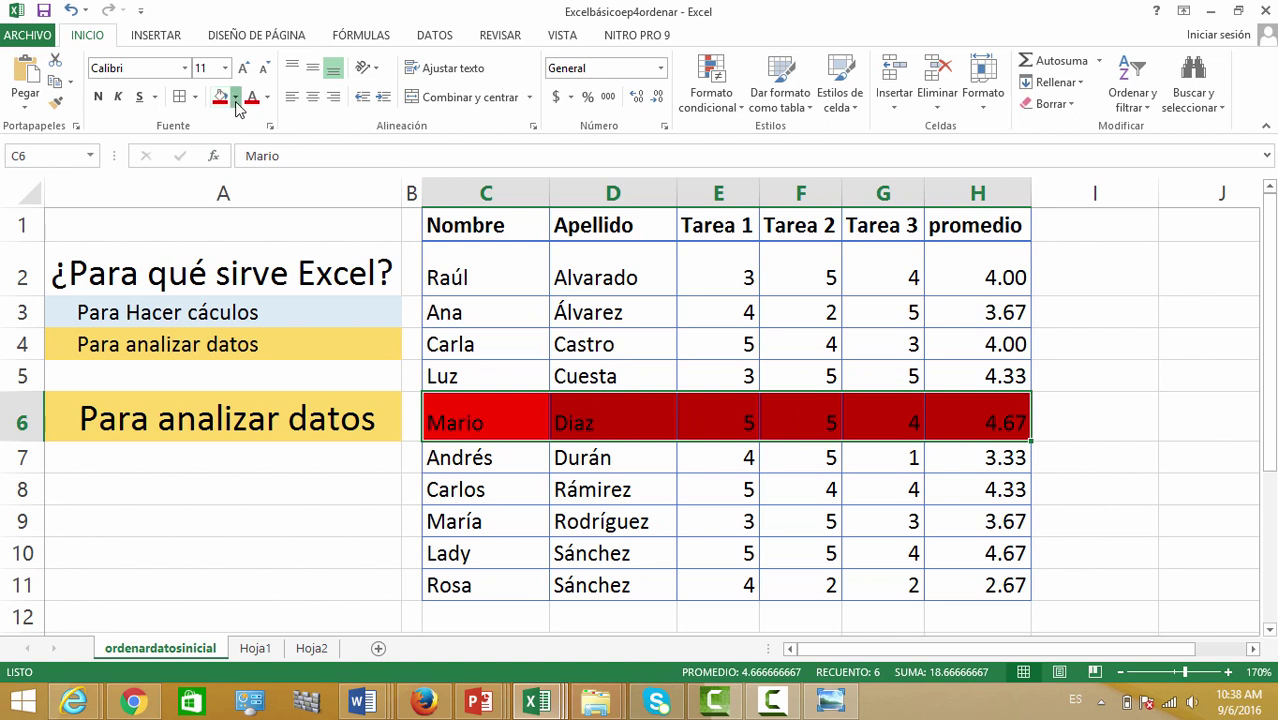
click(236, 98)
click(1045, 447)
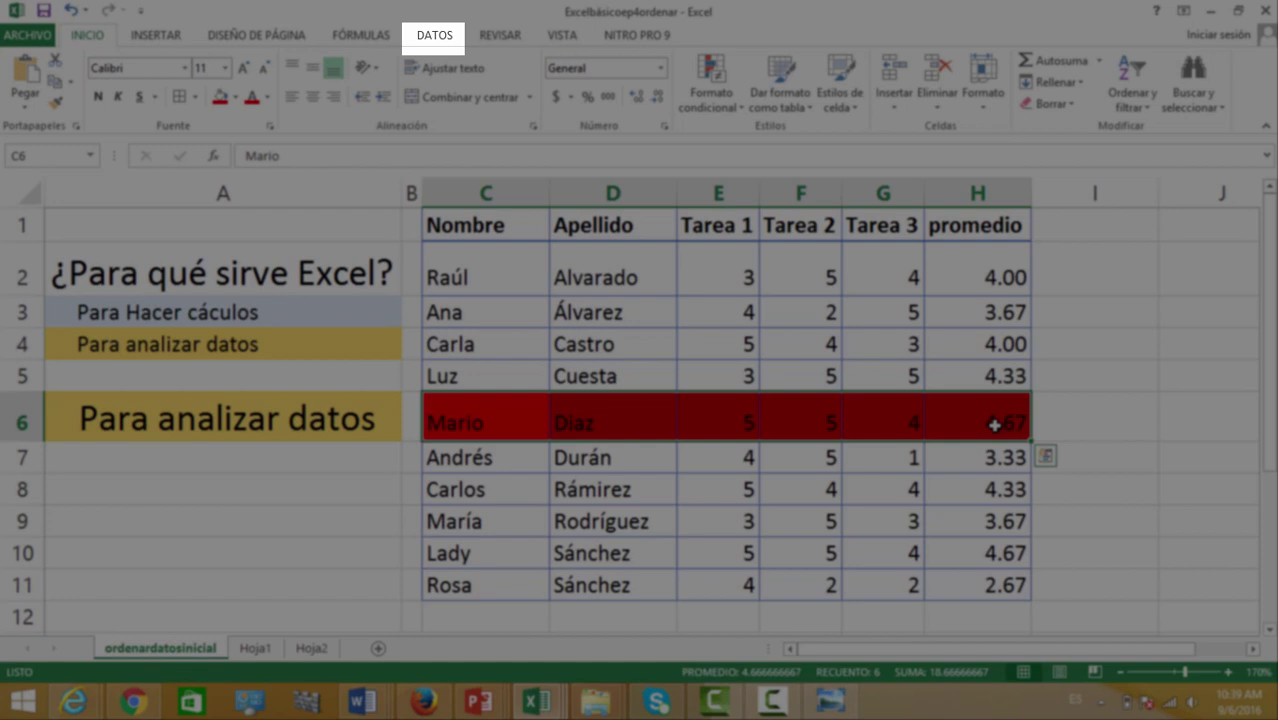
- Switch to the DATOS commands and select cell E2 in the Tarea 1 column
click(432, 37)
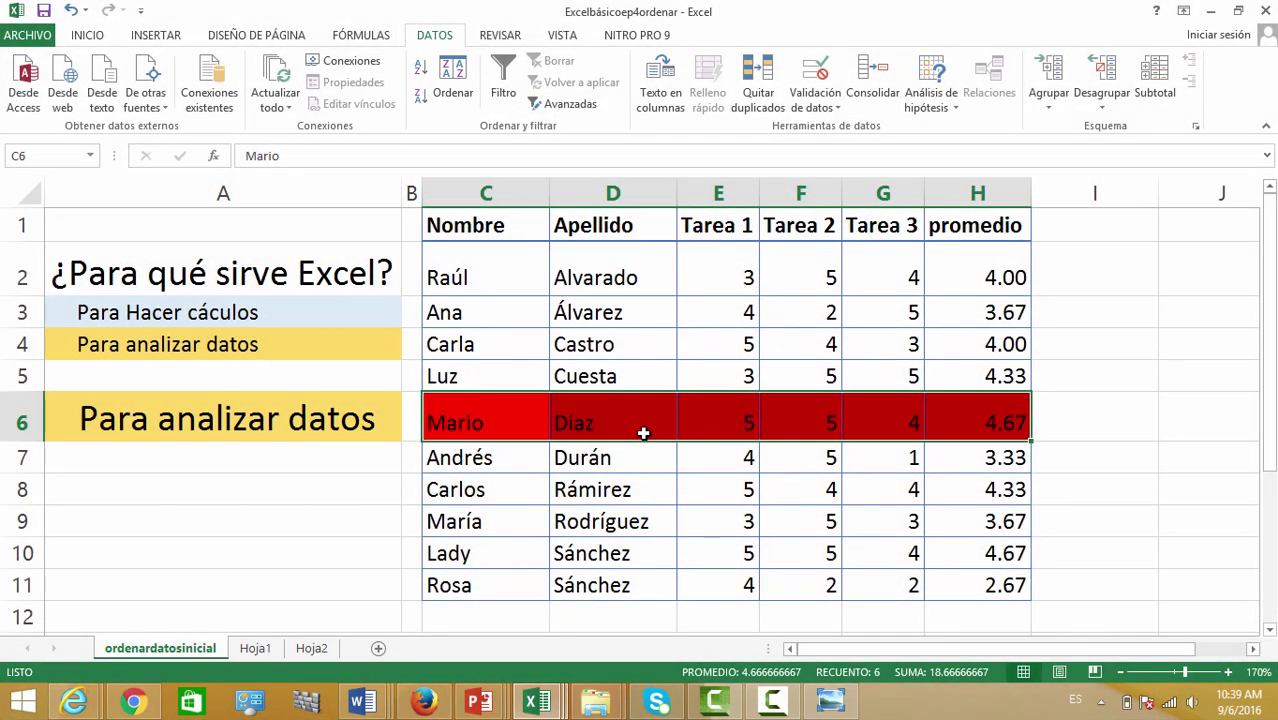
click(733, 262)
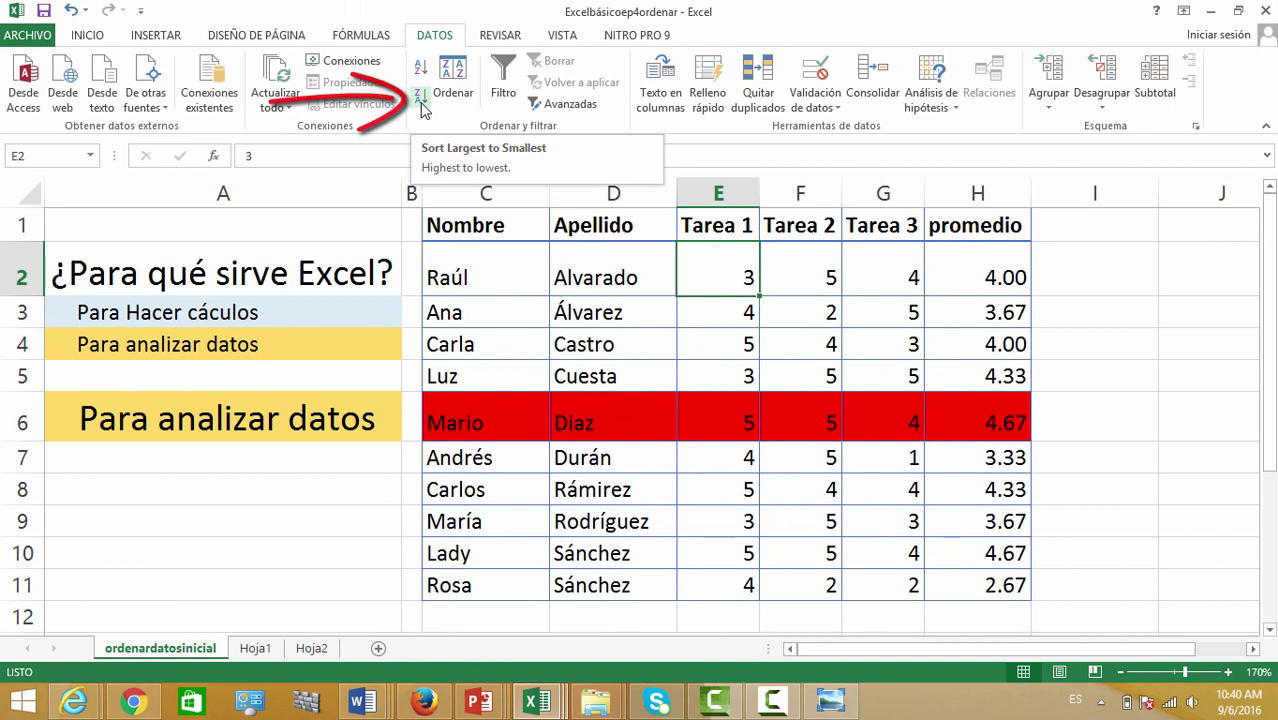
- Sort rows by Tarea 1 highest first, then check the promedio formulas in H2 and H5
click(421, 100)
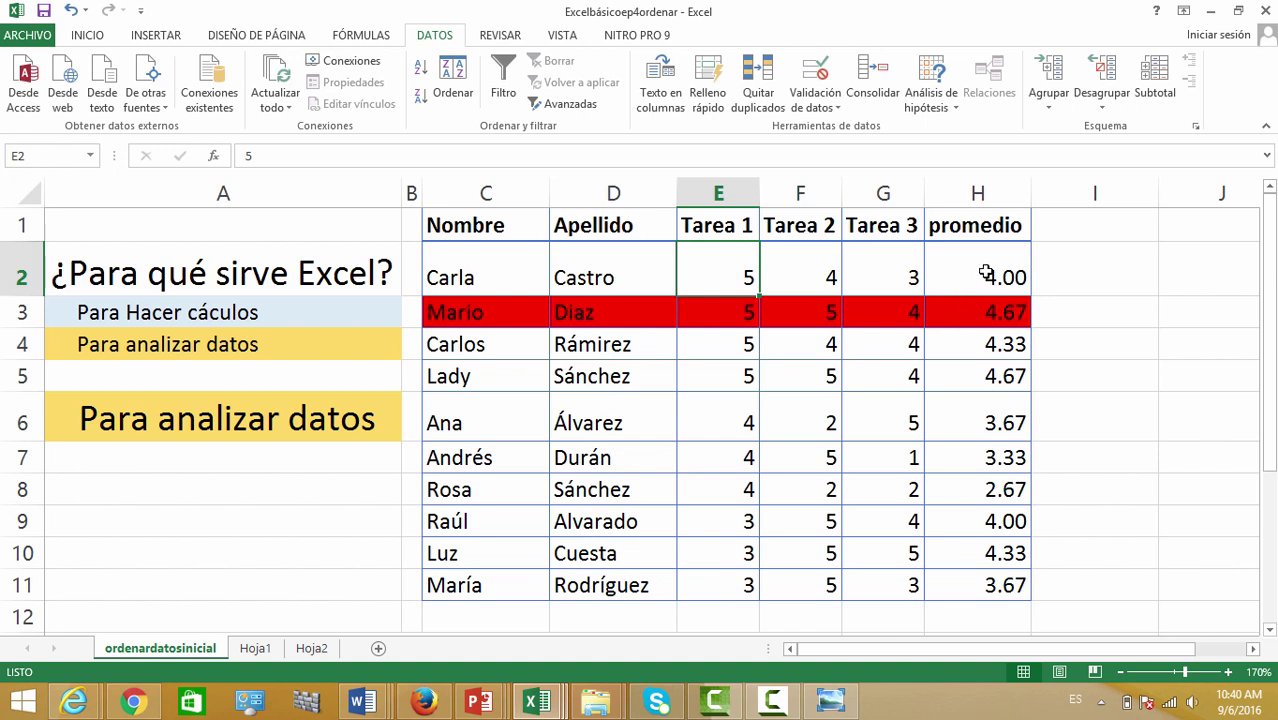
click(984, 275)
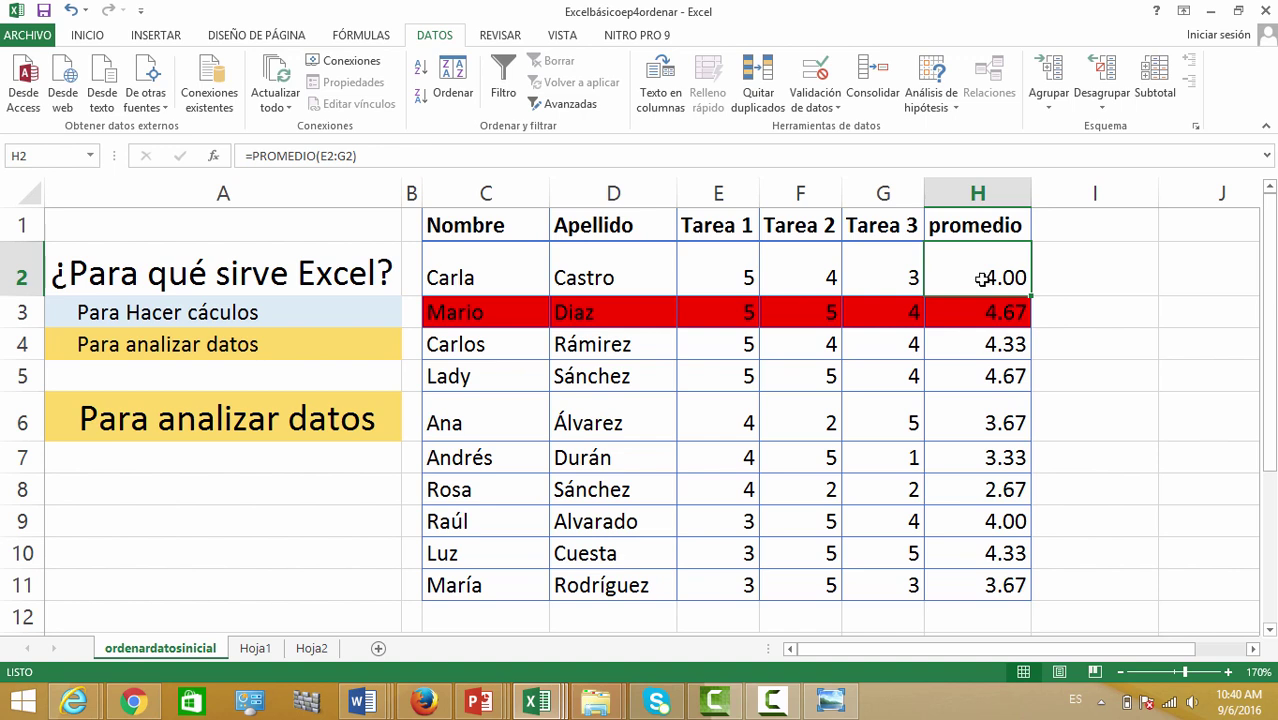
click(962, 371)
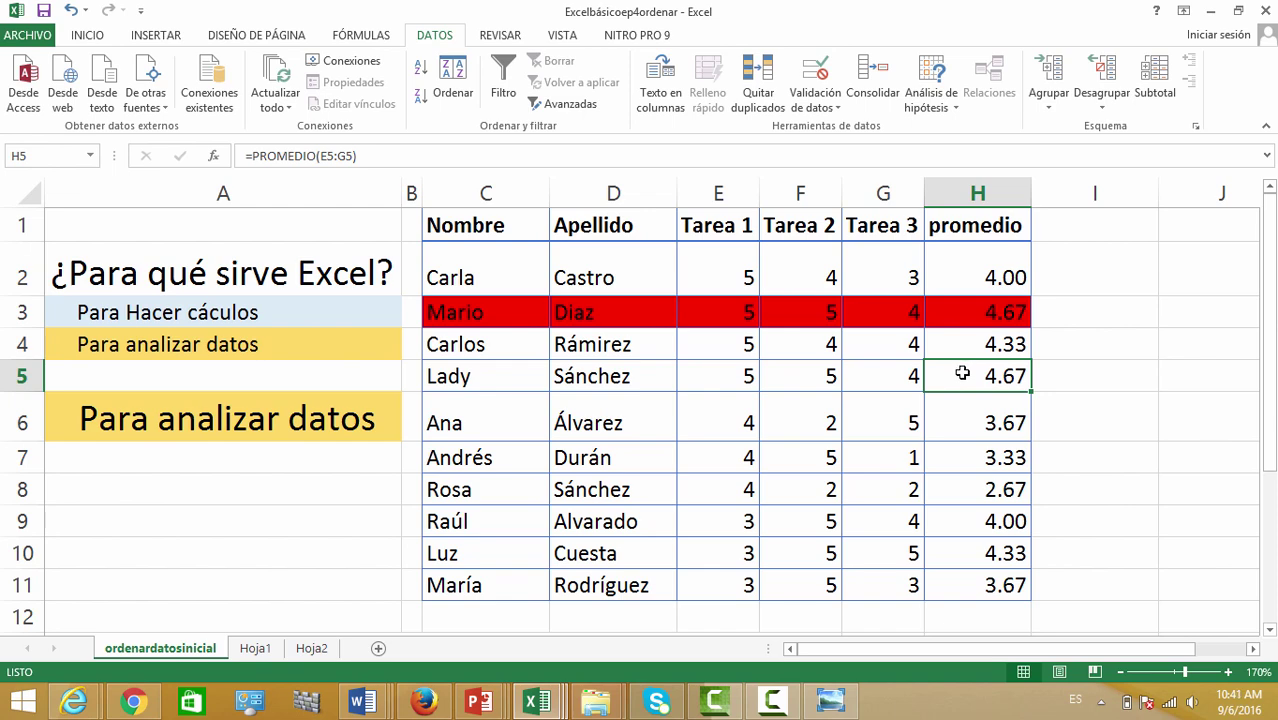
- Sort the rows by the promedio column from largest to smallest using cell H5
right_click(962, 373)
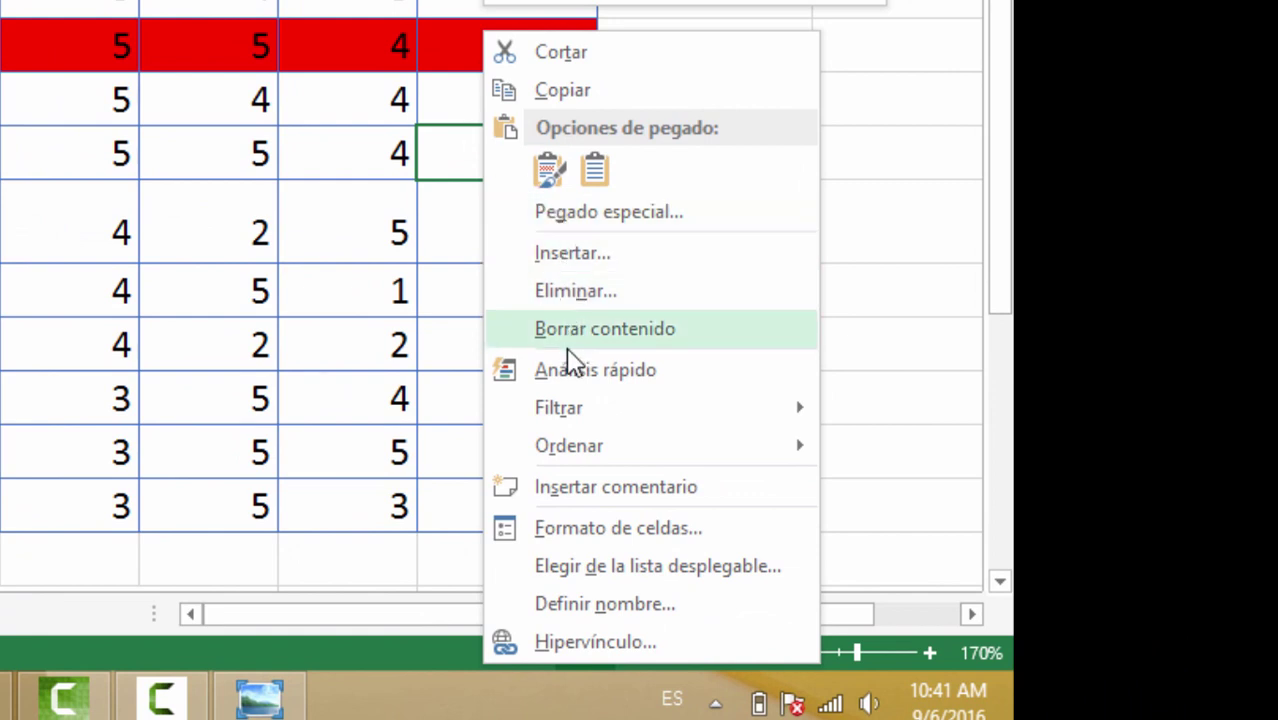
mouse_move(580, 455)
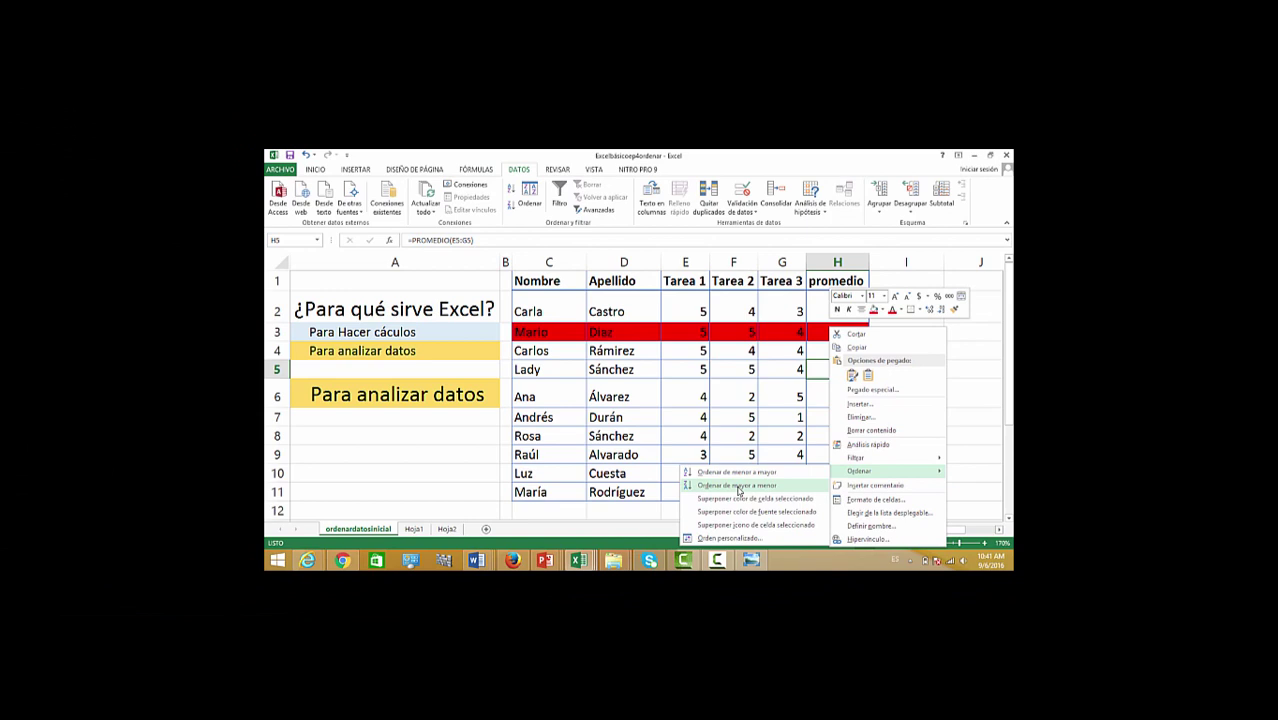
click(739, 486)
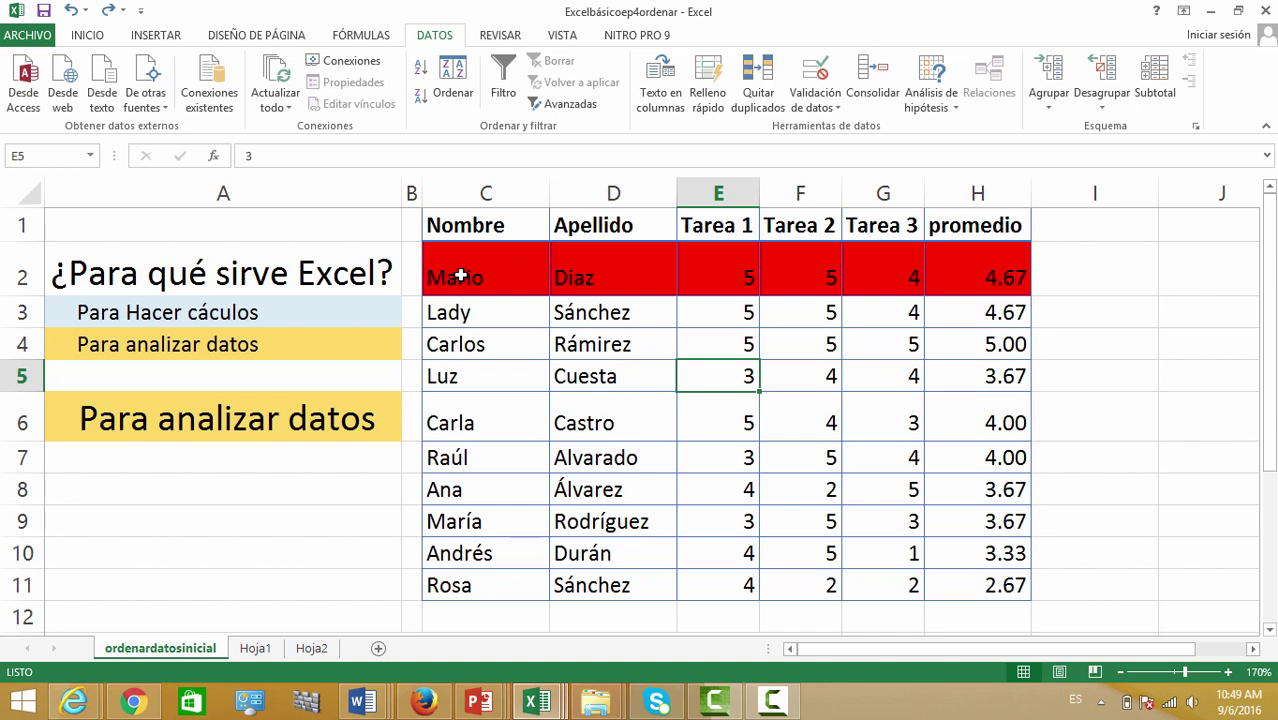
mouse_move(475, 229)
mouse_down()
mouse_move(588, 315)
mouse_move(598, 440)
mouse_up()
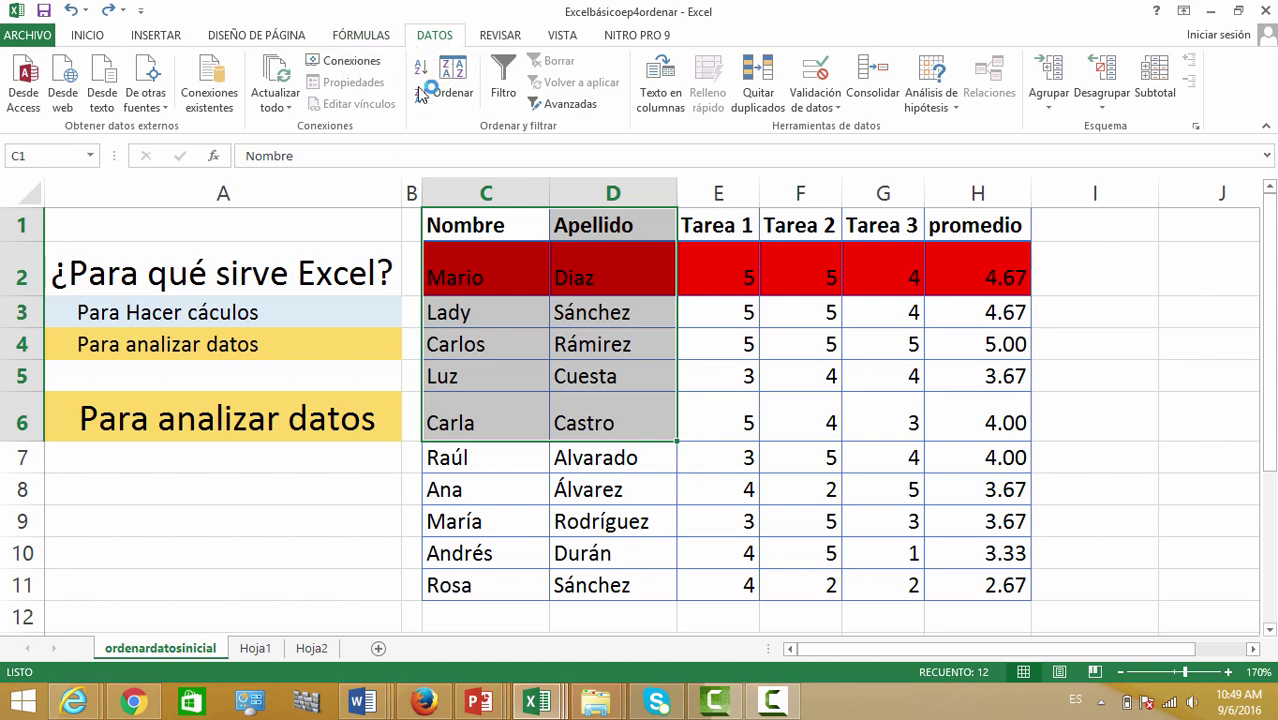
click(422, 68)
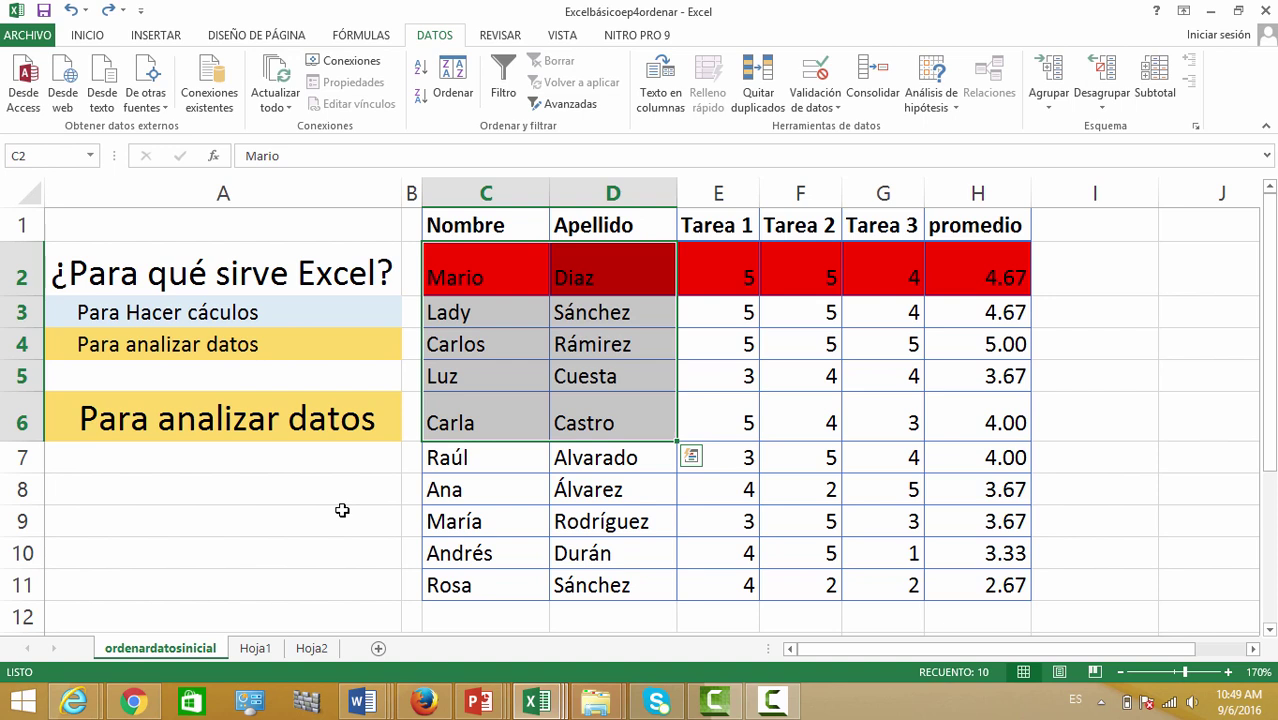
click(655, 461)
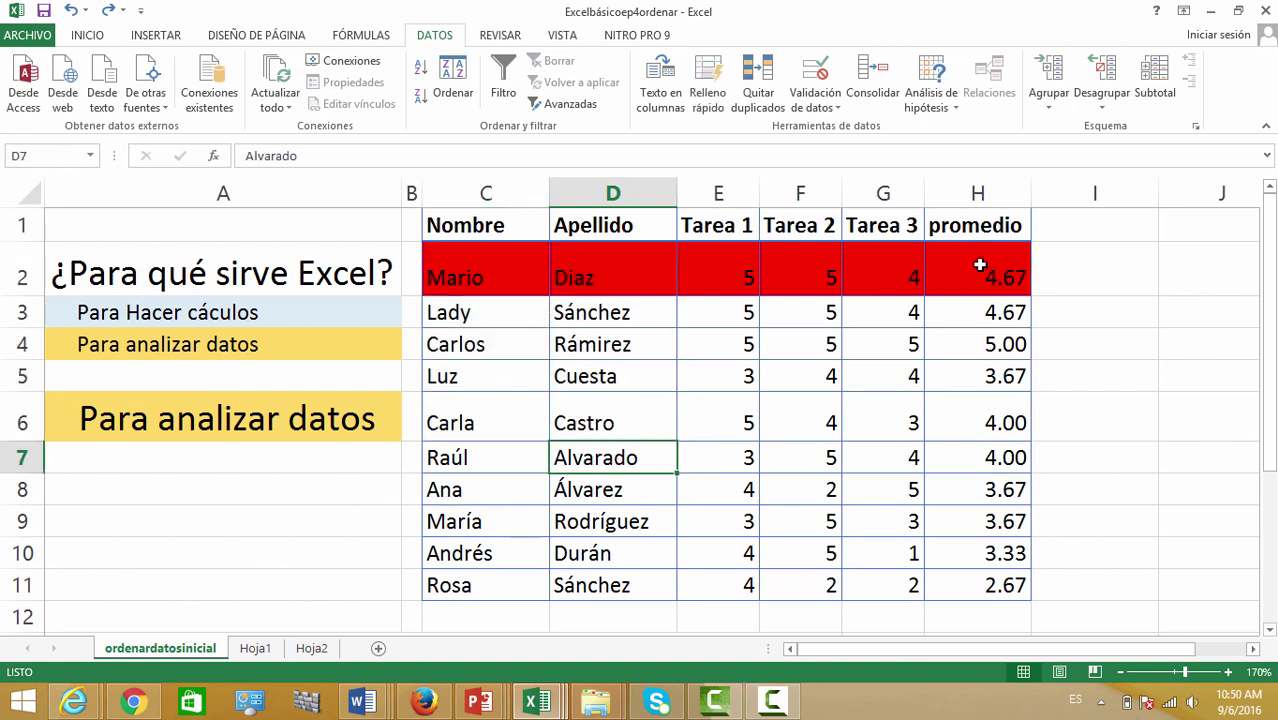
key(Up)
key(Up)
key(Up)
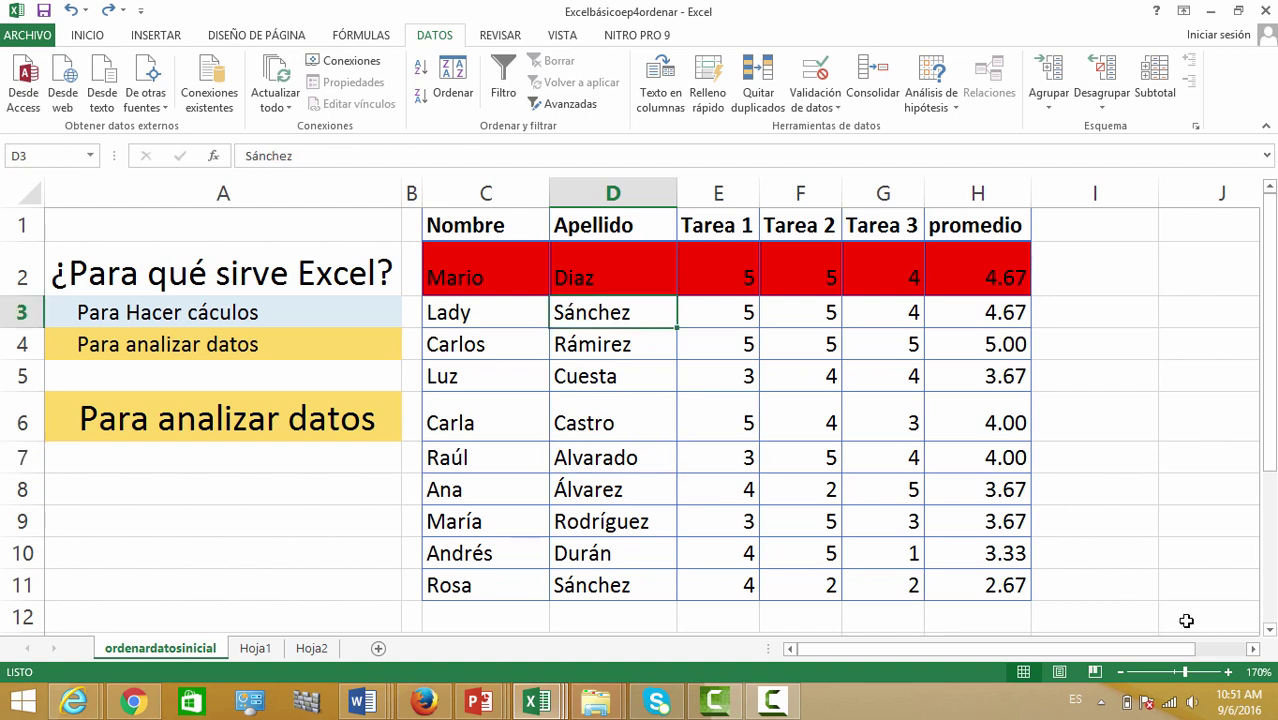
click(457, 219)
drag(457, 219, 952, 226)
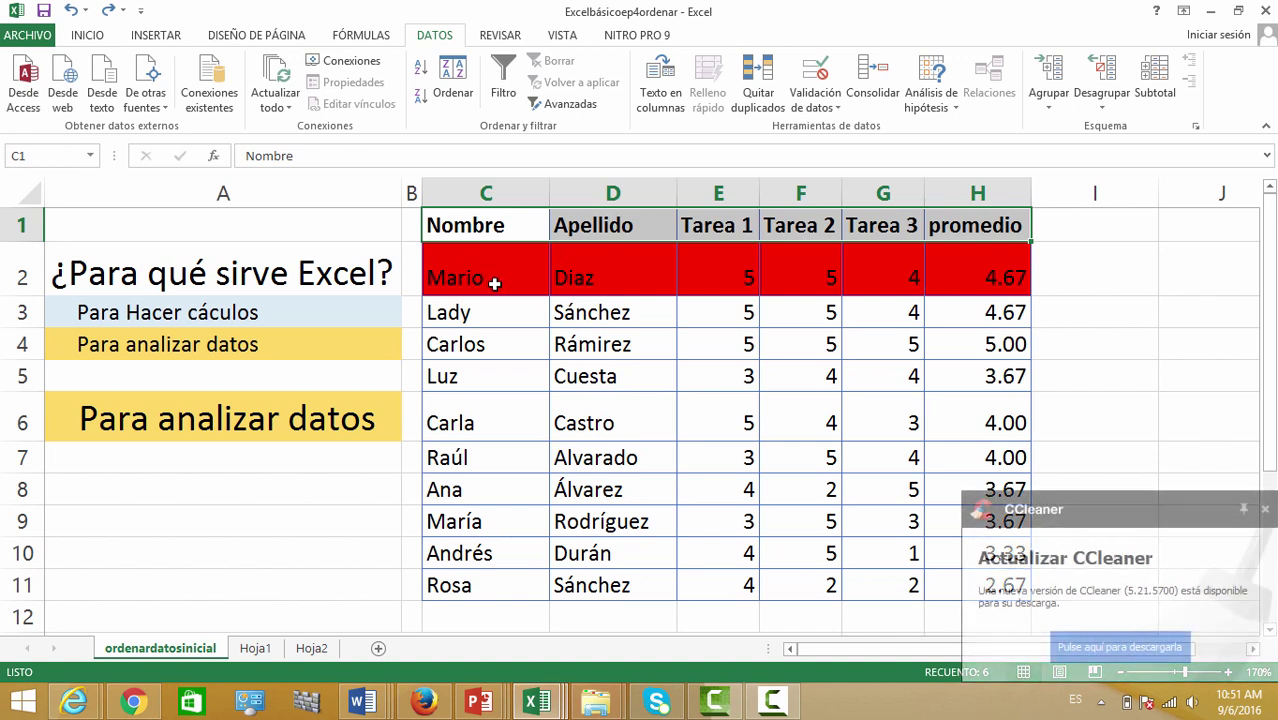
click(1265, 509)
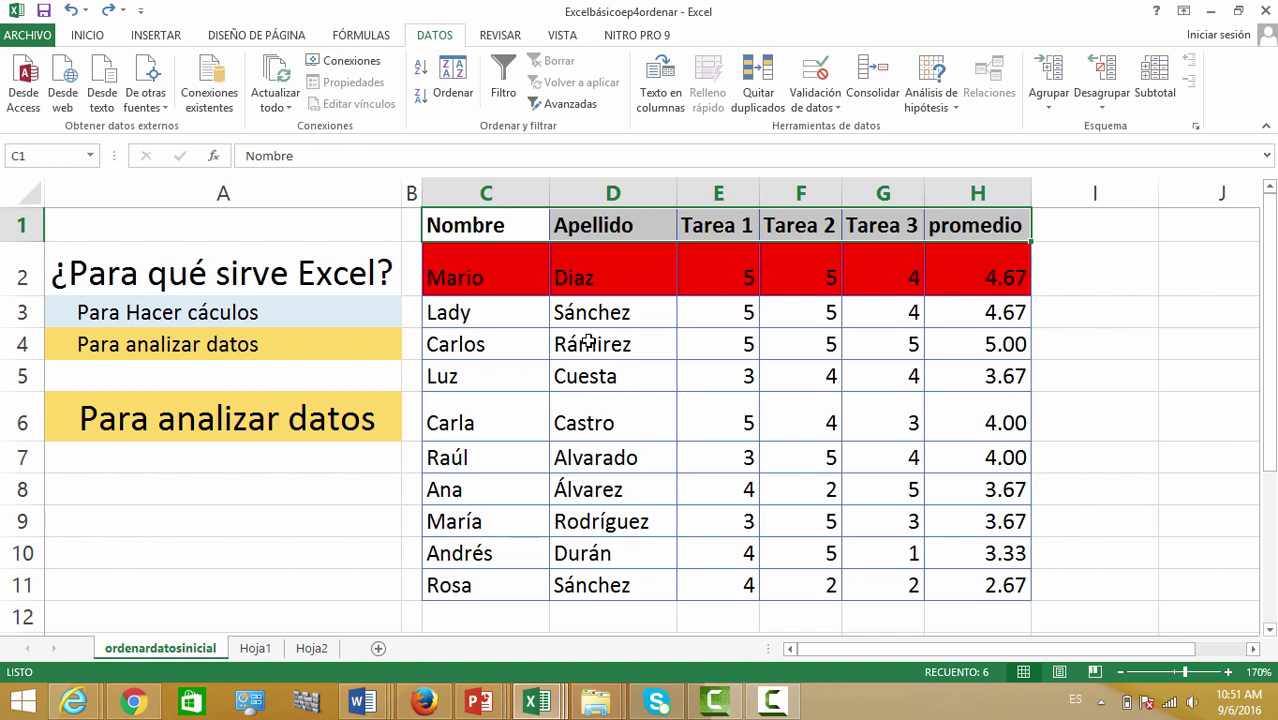
mouse_move(450, 222)
mouse_down()
mouse_move(713, 251)
mouse_move(935, 226)
mouse_up()
- Select a single cell inside the grades table
click(474, 390)
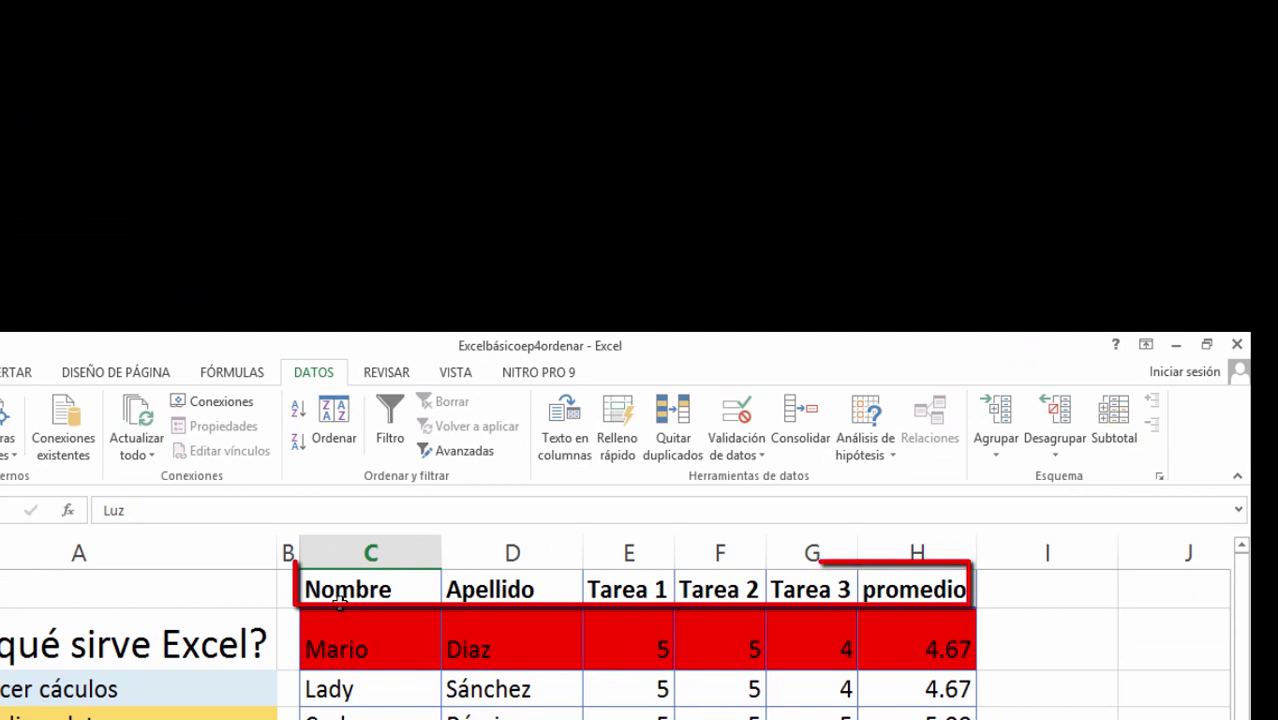
drag(338, 598, 885, 592)
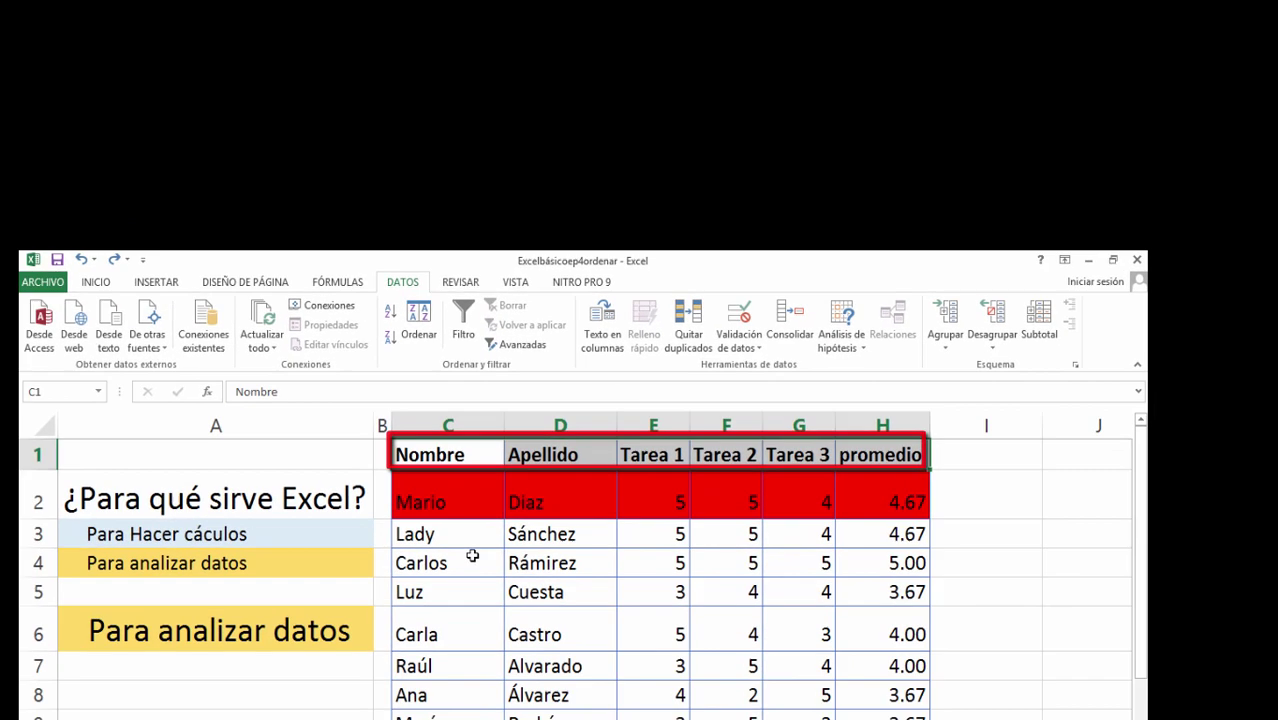
click(549, 383)
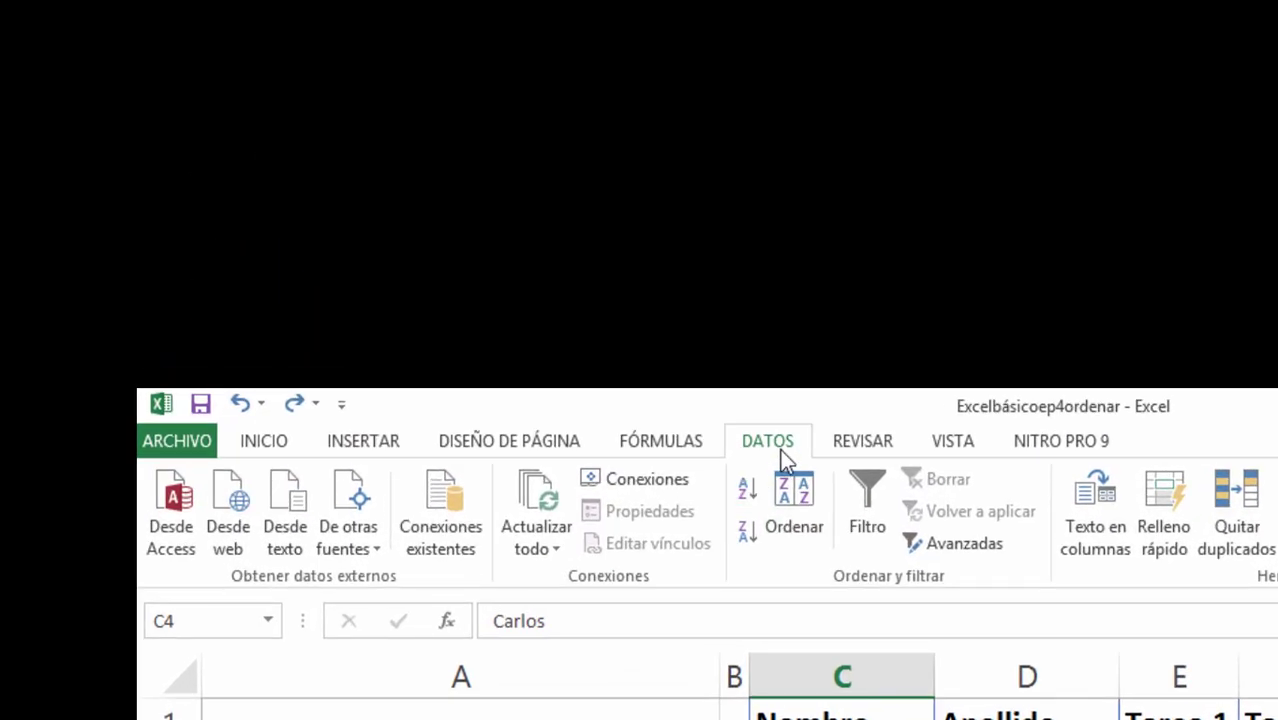
- Sort by Columna F largest to smallest with 'Mis datos tienen encabezados' unchecked
click(793, 530)
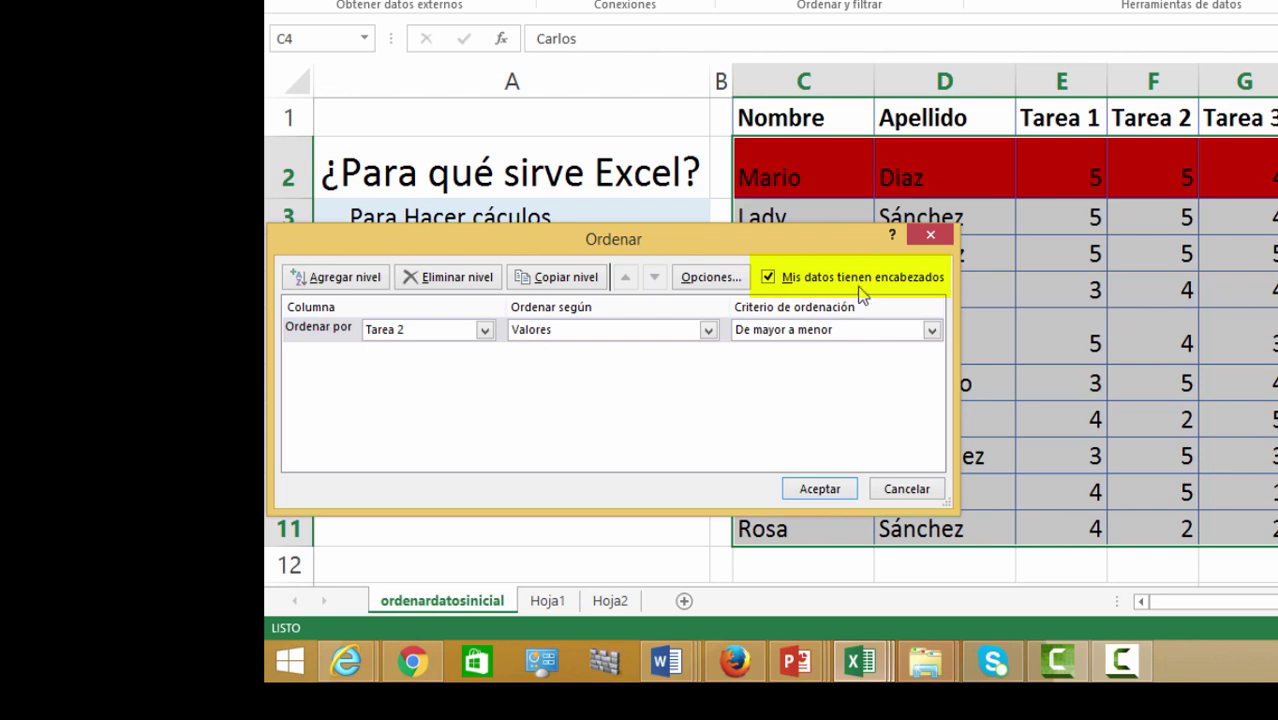
click(768, 282)
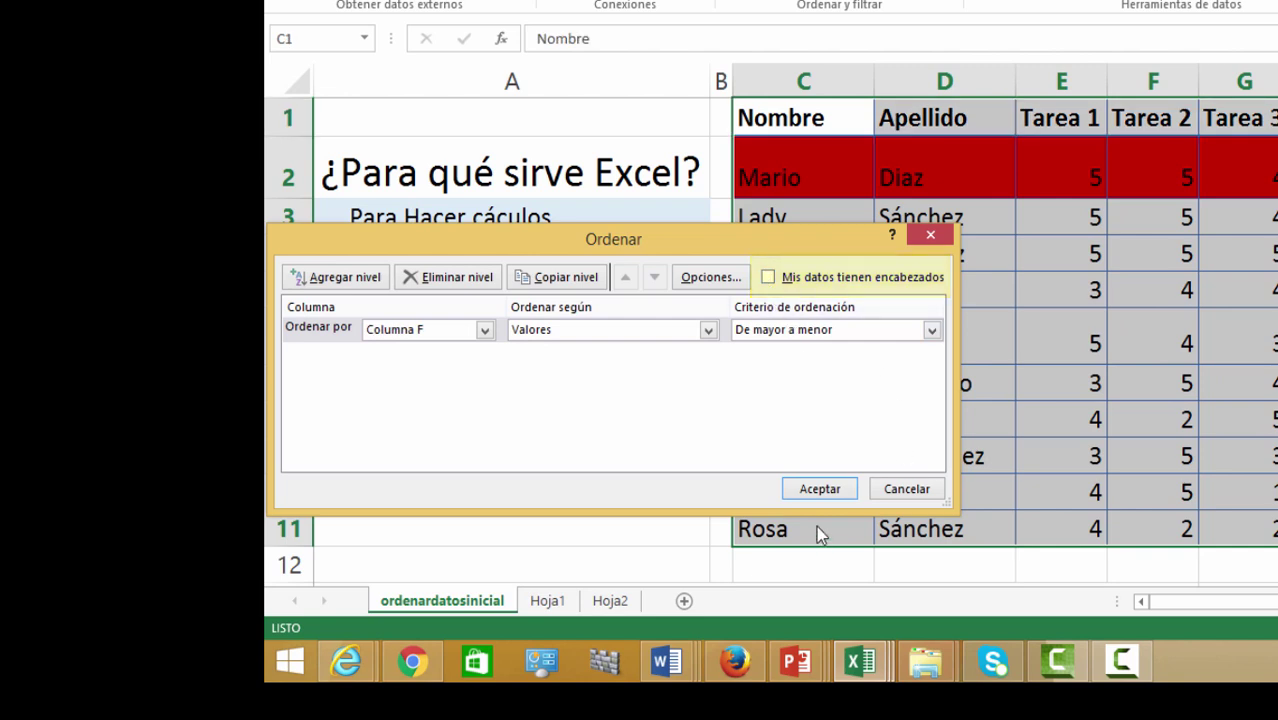
click(820, 489)
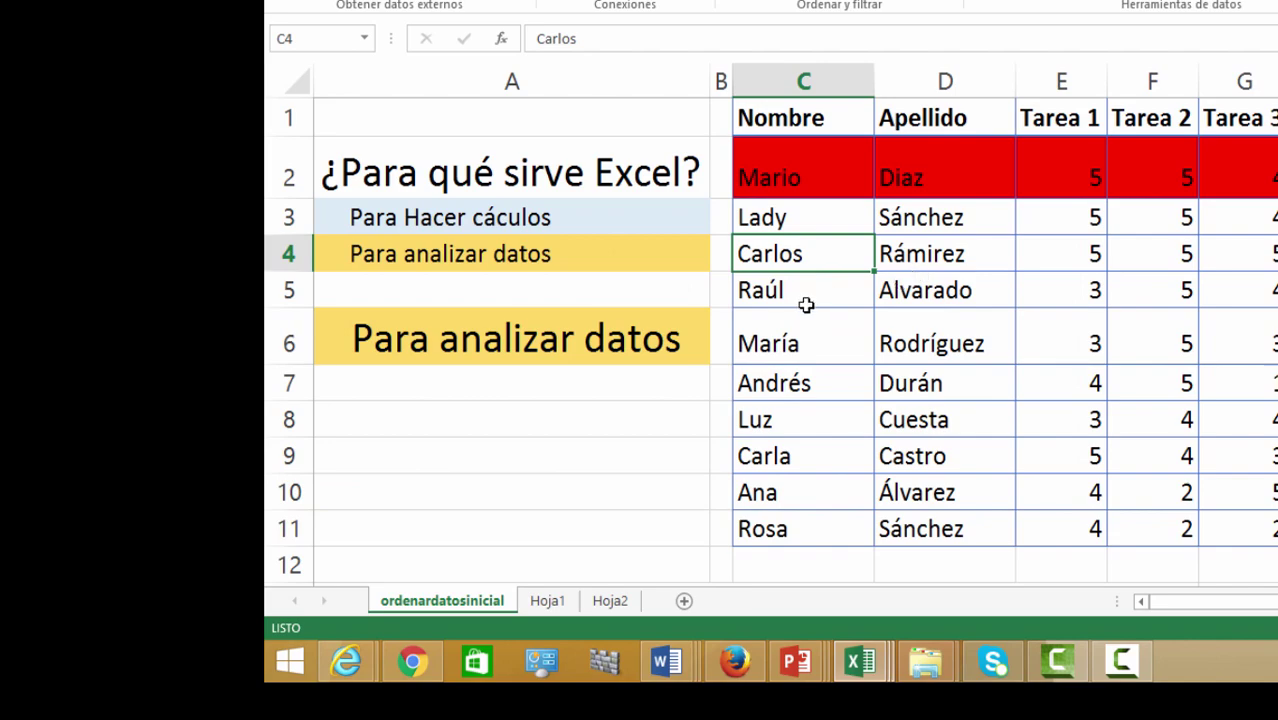
click(785, 290)
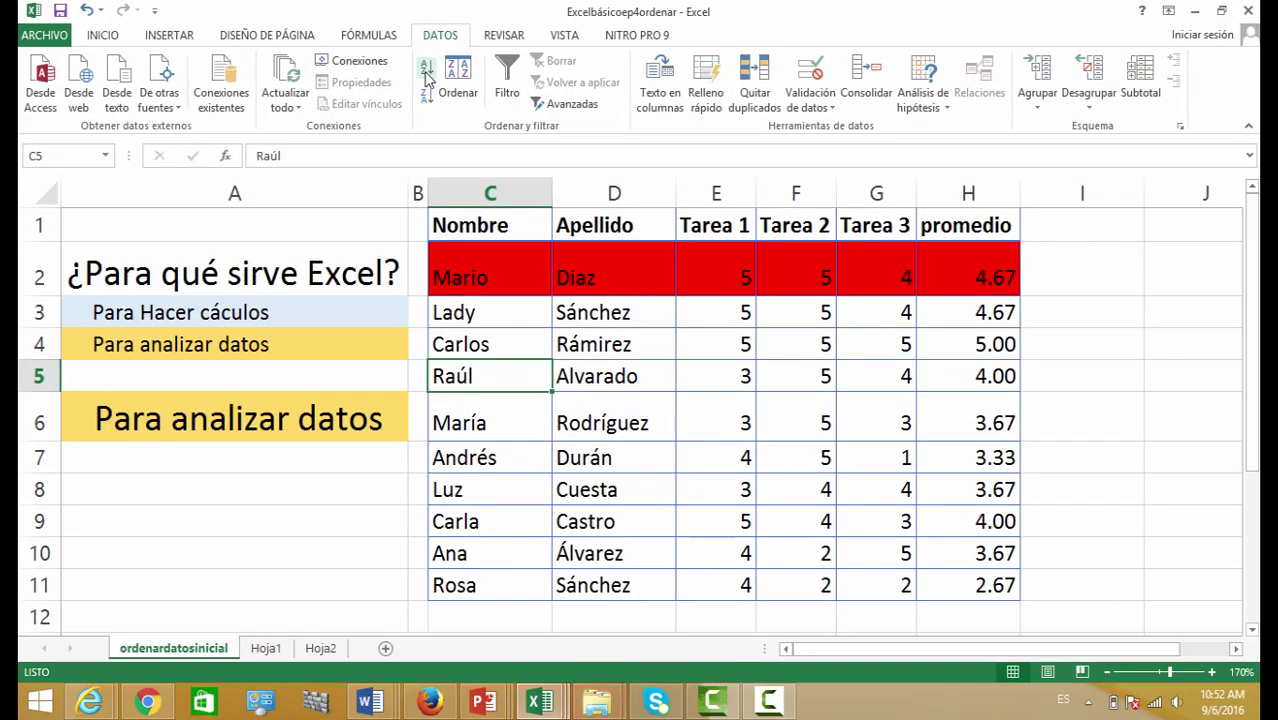
click(426, 68)
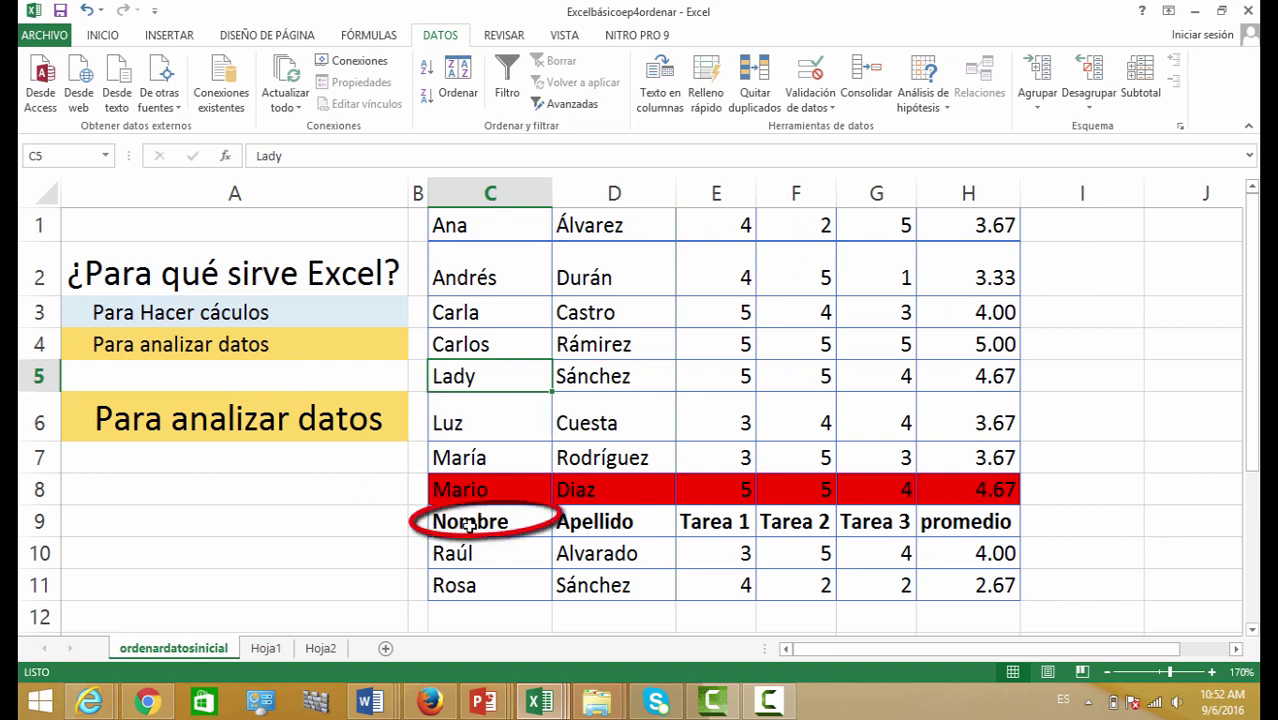
click(470, 522)
key(ctrl+z)
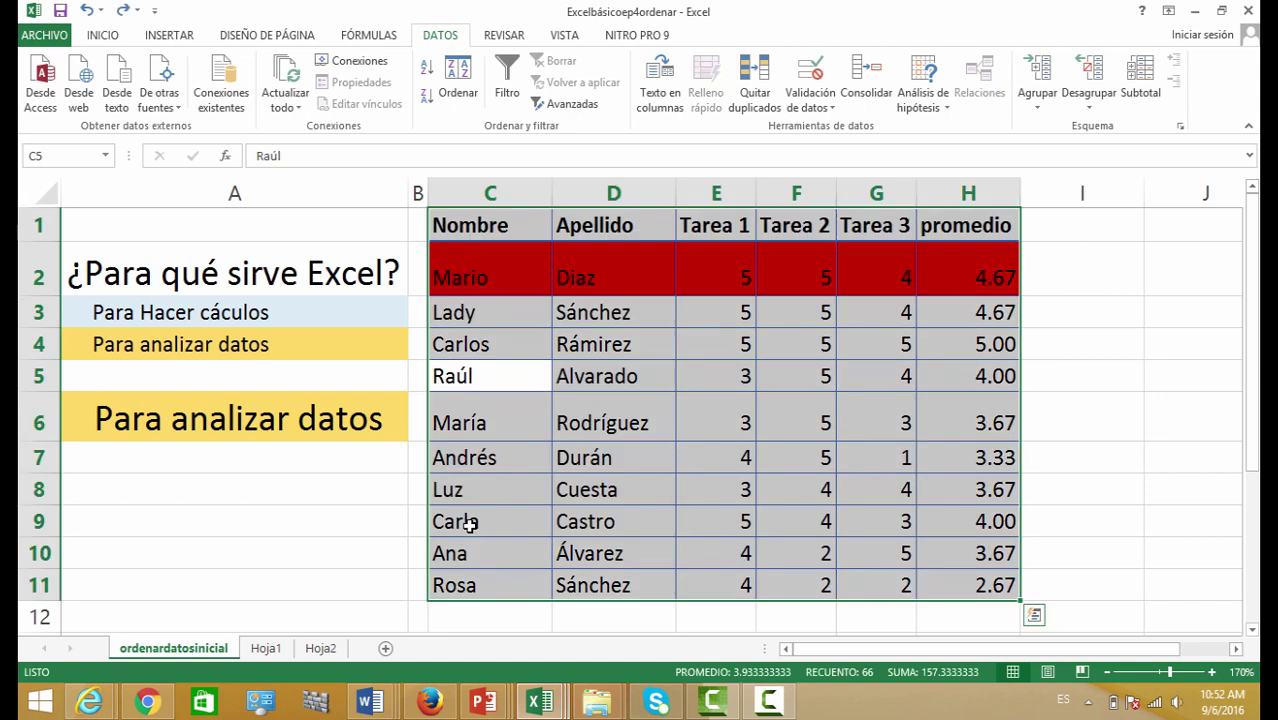
click(568, 344)
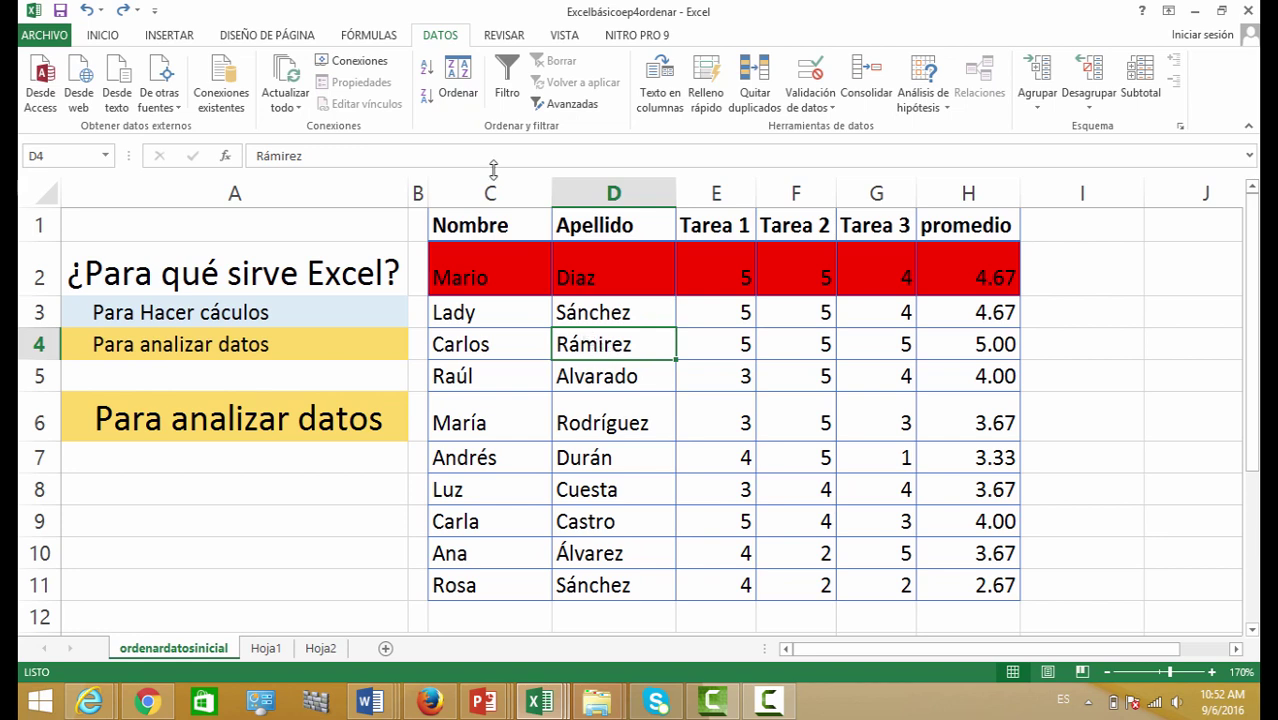
- Sort by Tarea 2, De mayor a menor, with 'Mis datos tienen encabezados' checked
click(459, 100)
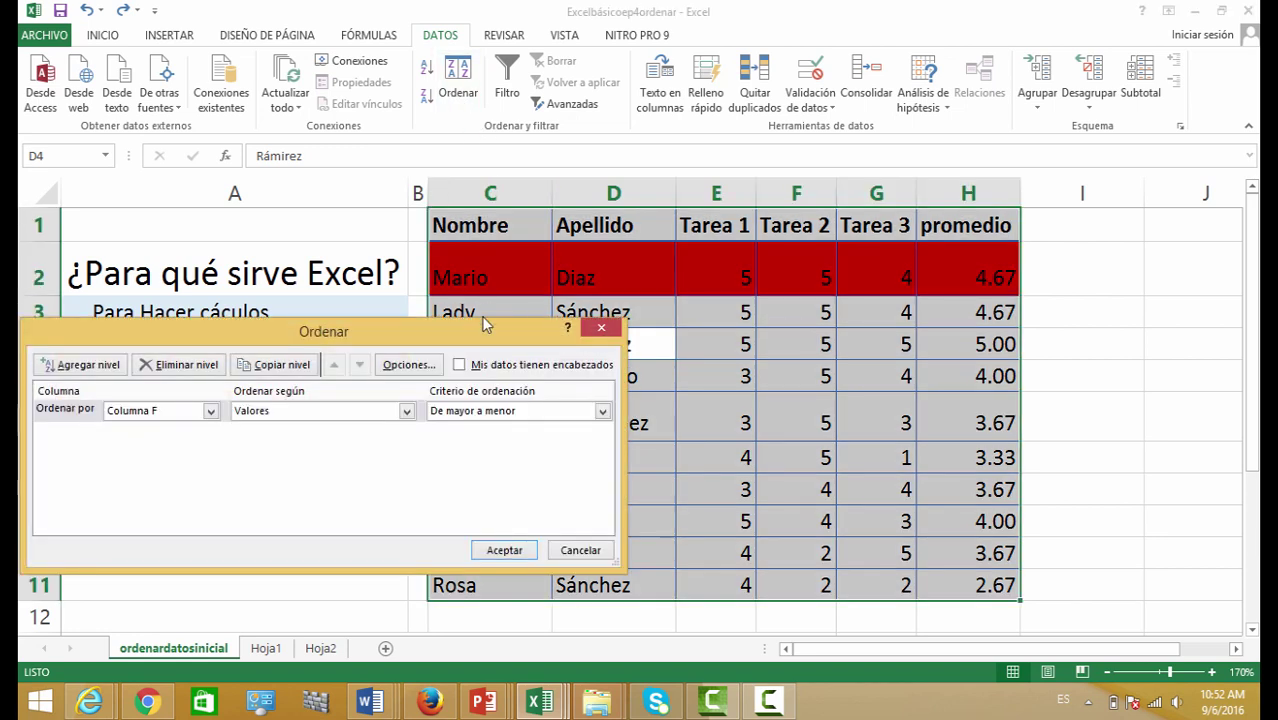
click(459, 365)
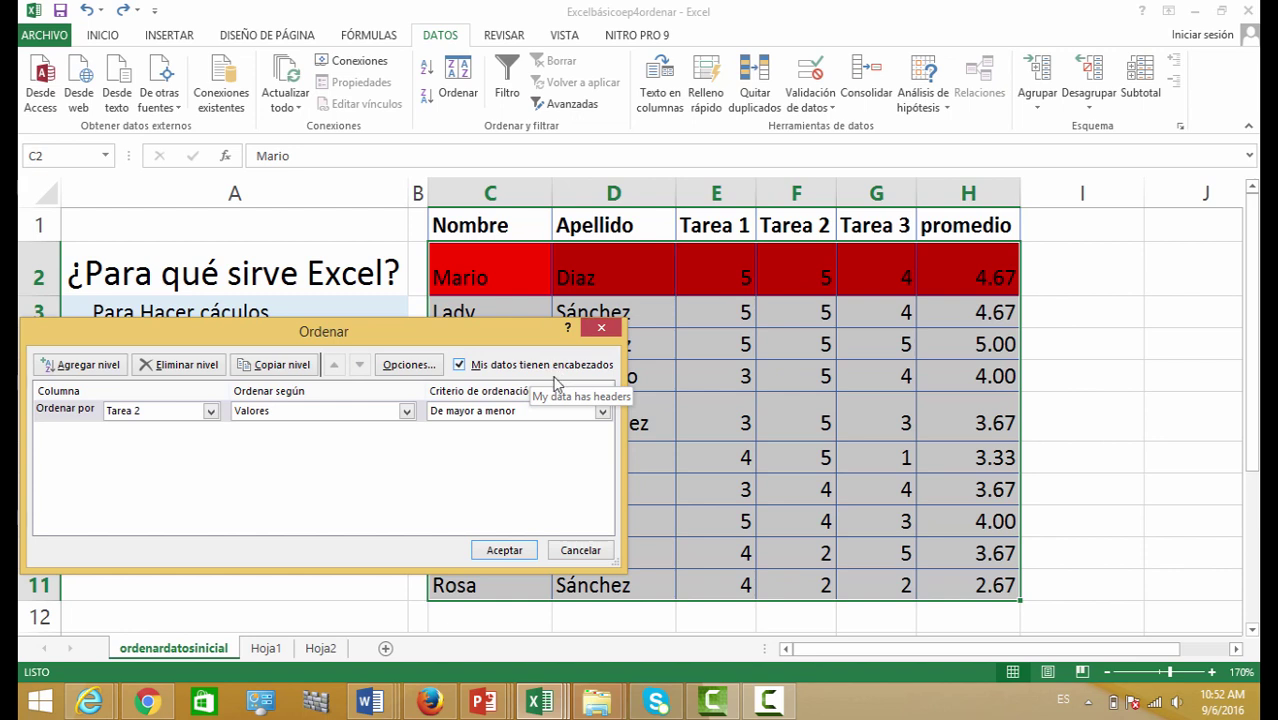
click(504, 550)
click(613, 344)
click(322, 648)
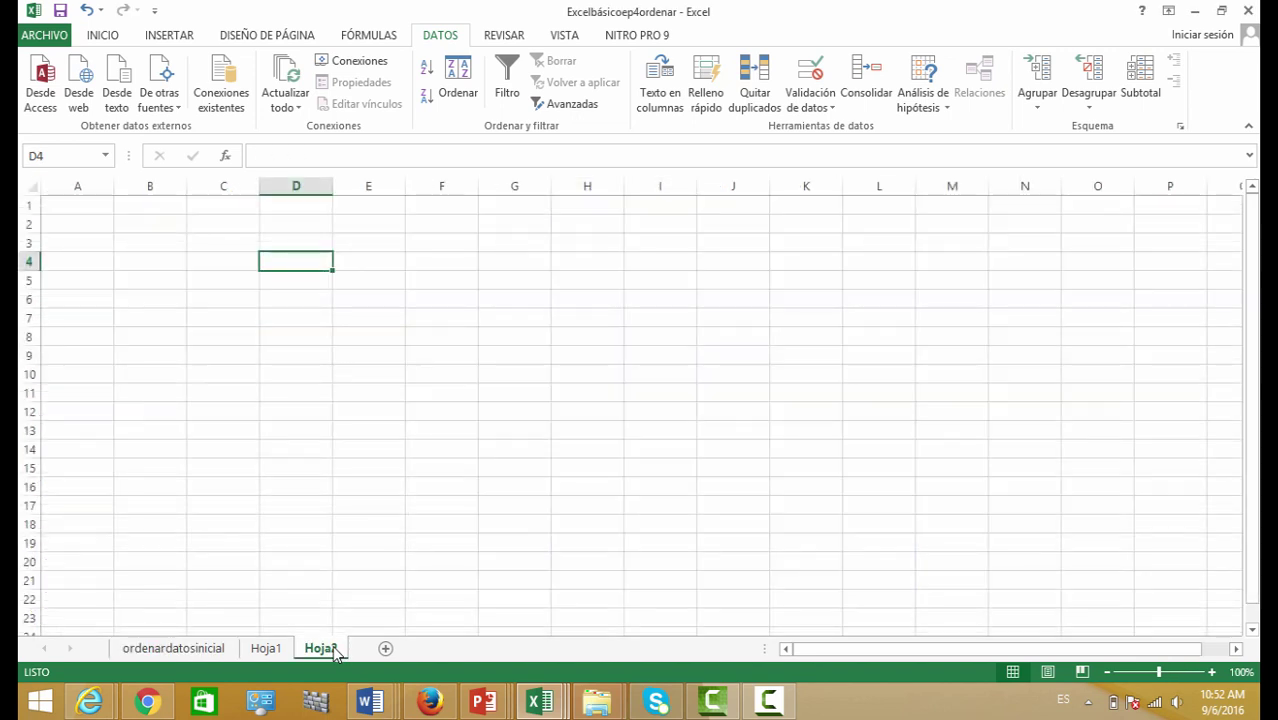